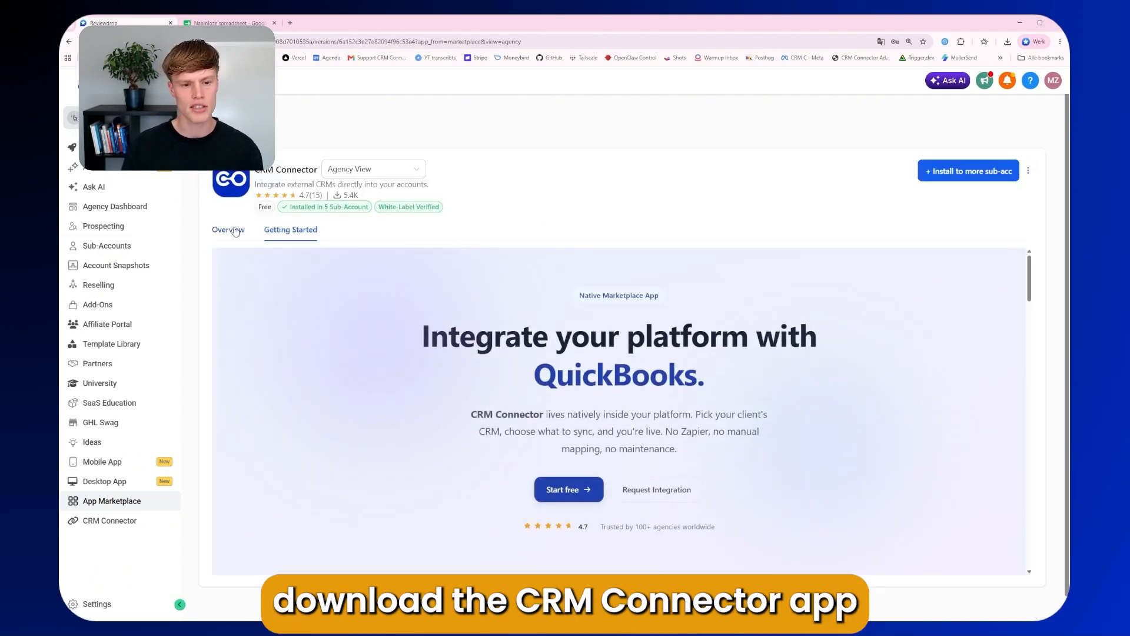
Open CRM Connector in the sub-account and choose Google Sheets as the CRM to integrate.
click(235, 230)
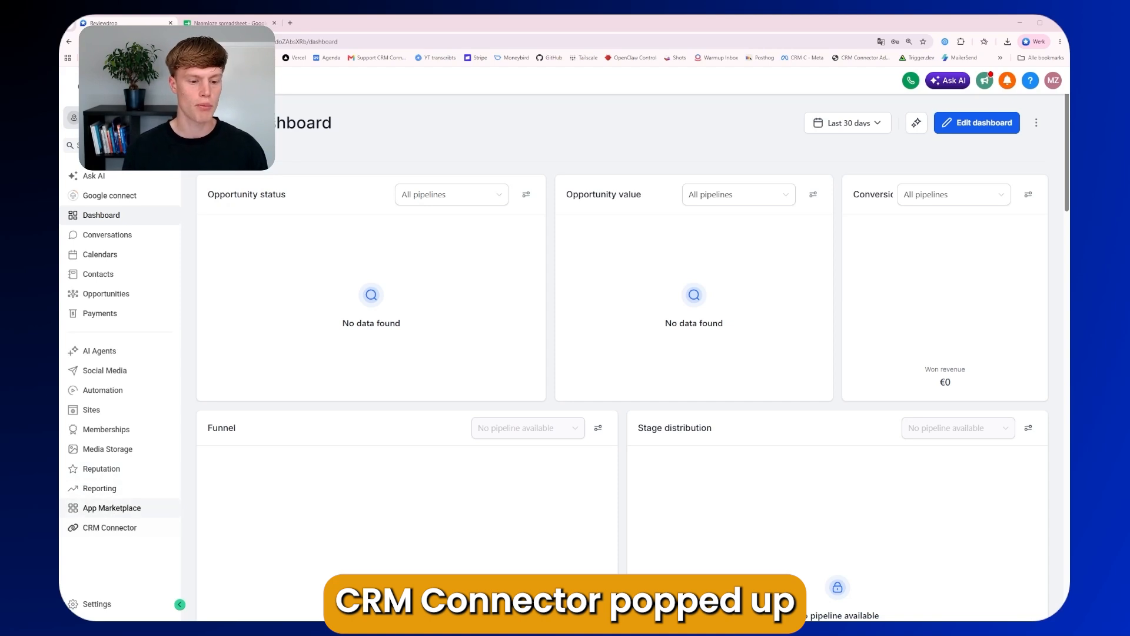
click(152, 530)
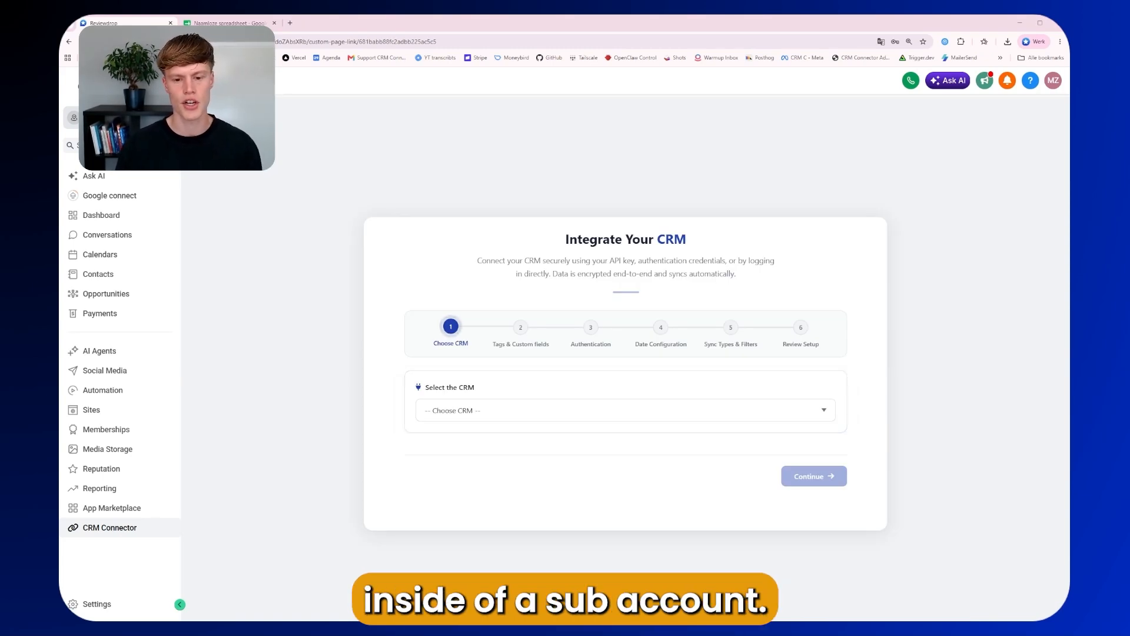
click(512, 419)
text(google)
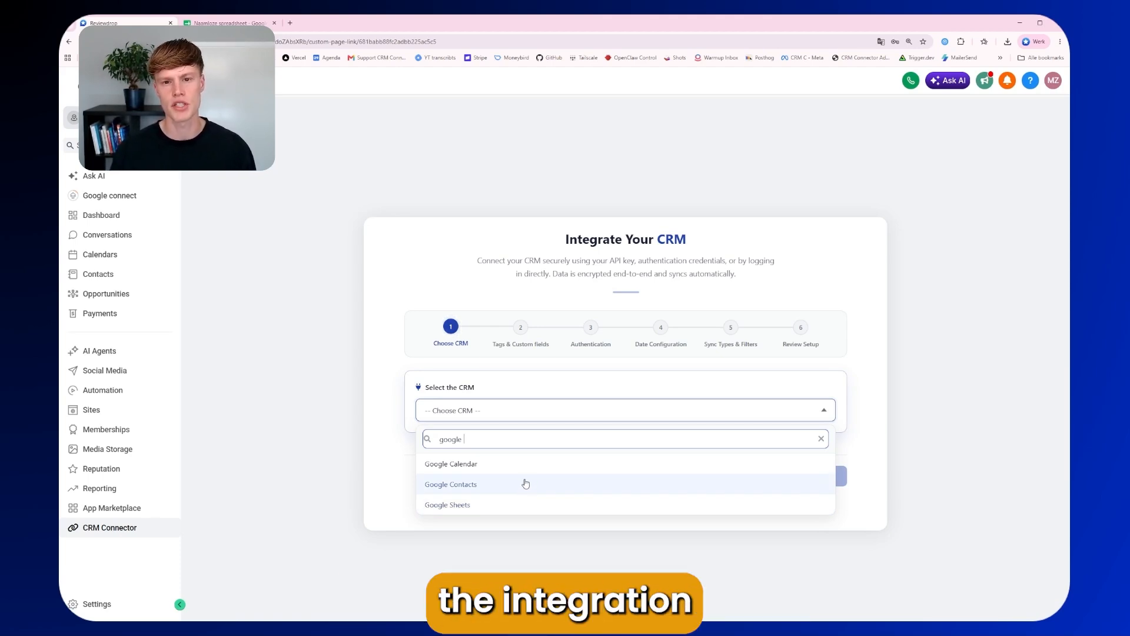
click(507, 505)
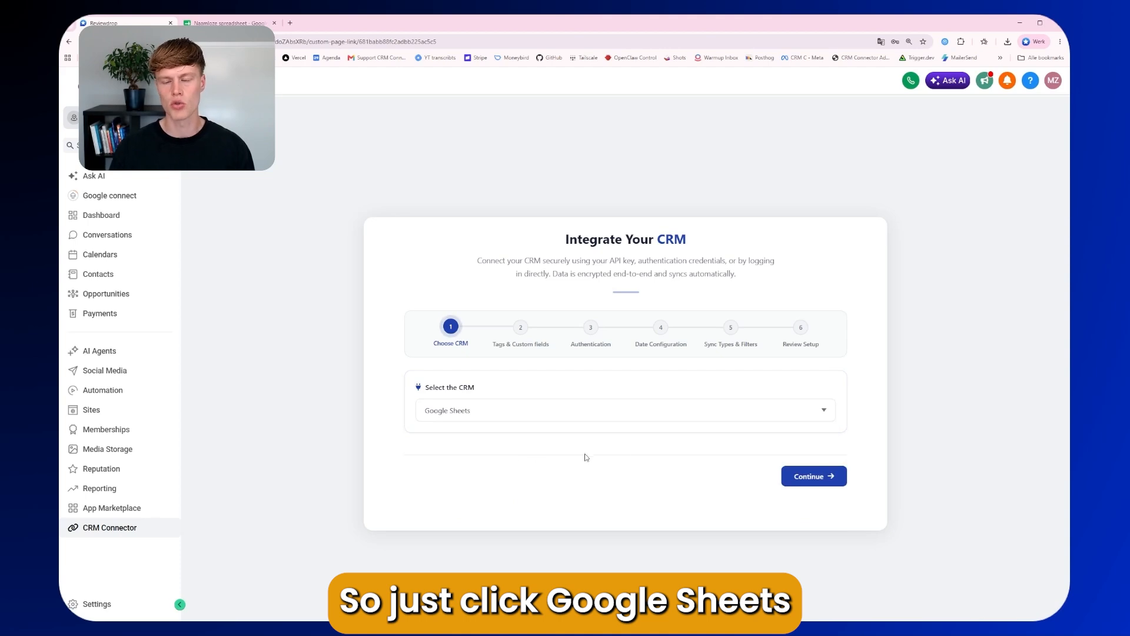
click(818, 475)
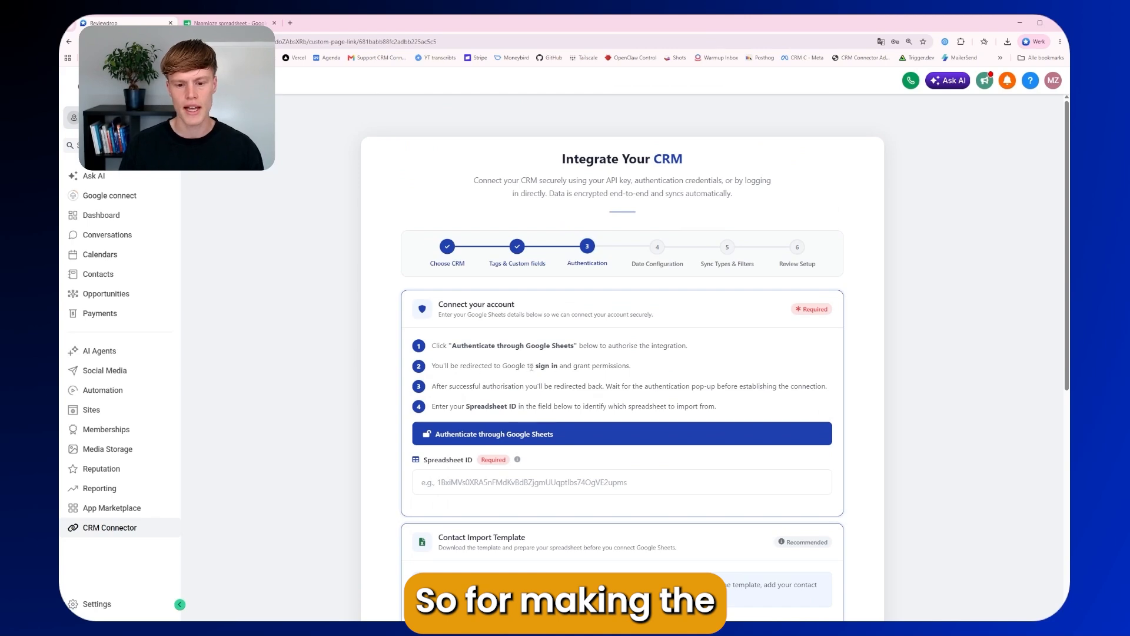
Authenticate through Google Sheets with the business Google account, granting CRM Connector all requested Drive and spreadsheet permissions.
click(506, 436)
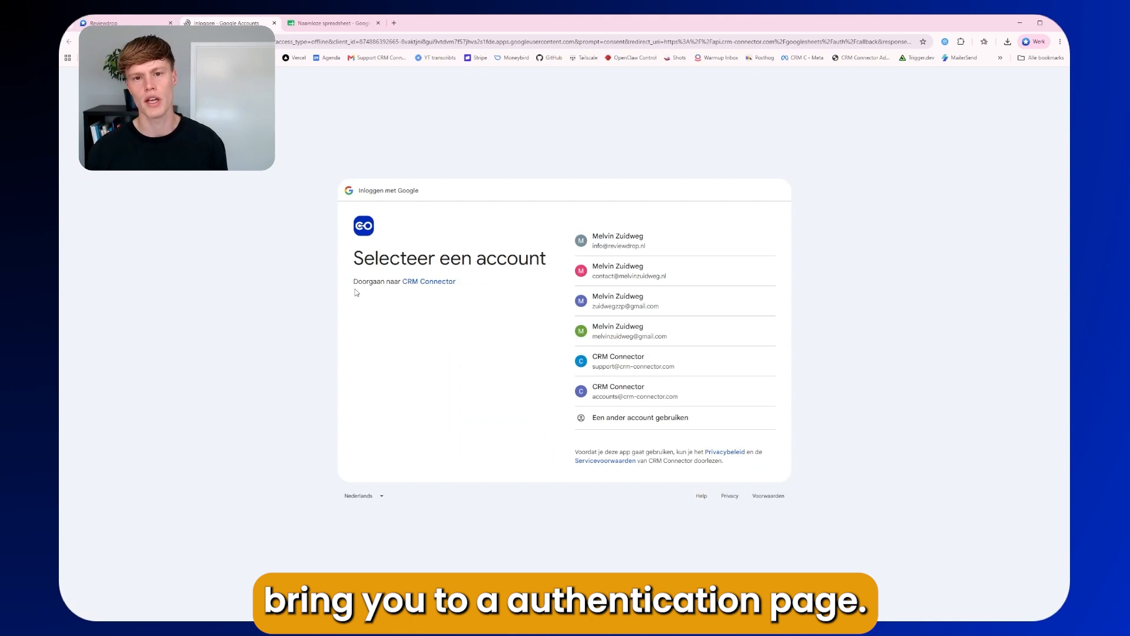
click(677, 244)
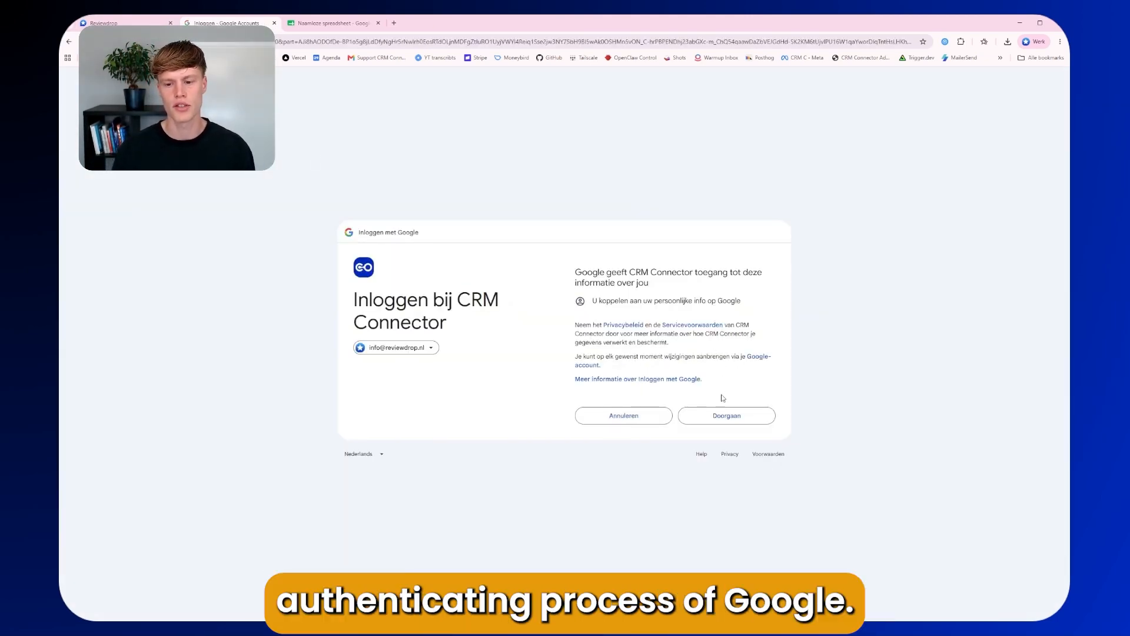
click(716, 415)
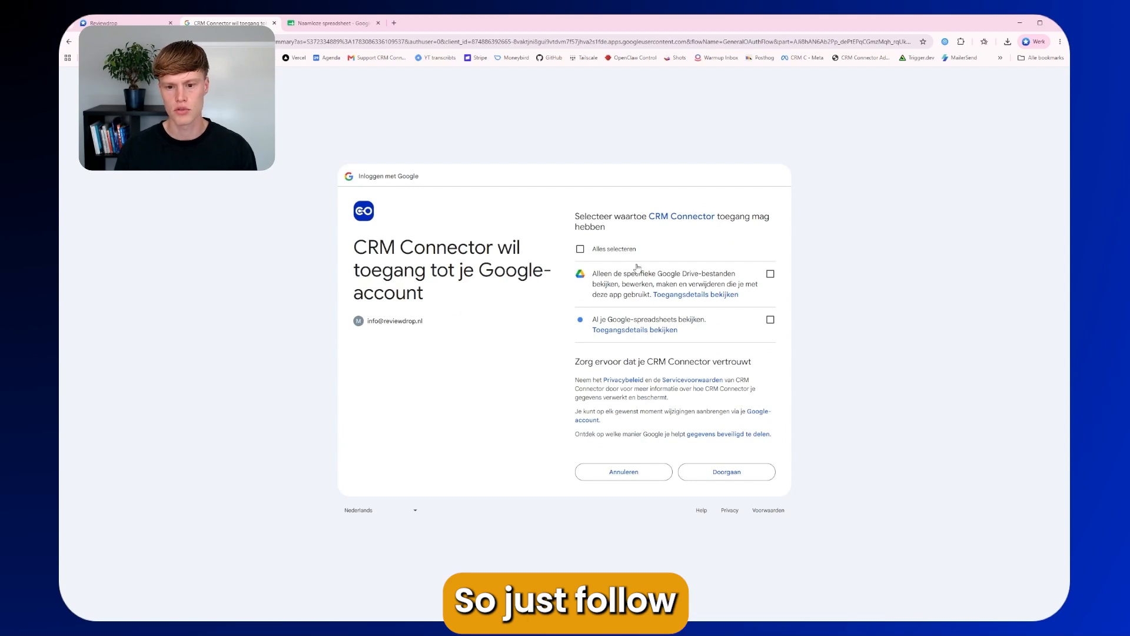
click(581, 249)
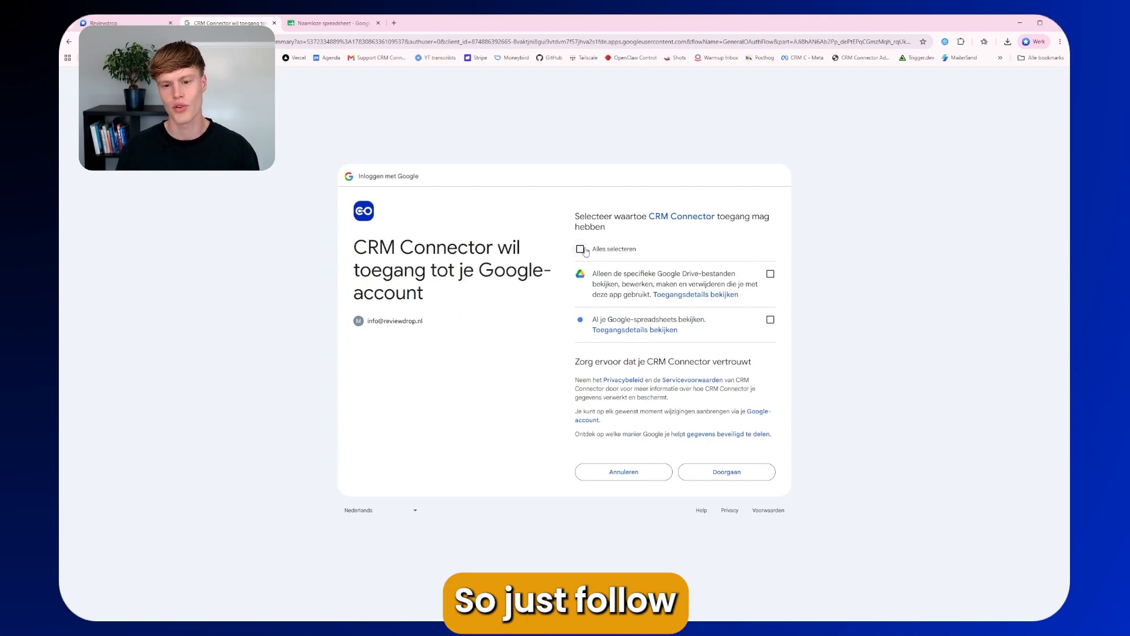
click(699, 471)
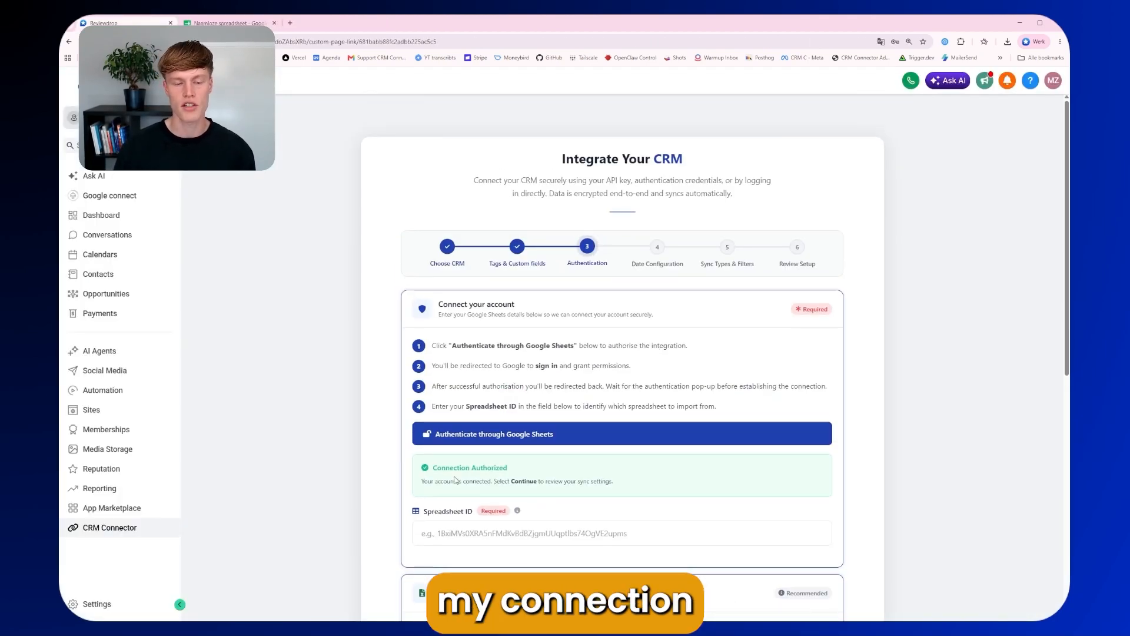
Copy the blank spreadsheet's ID from its Google Sheets web address and paste it as the integration's Spreadsheet ID.
scroll(524, 441, down, 2)
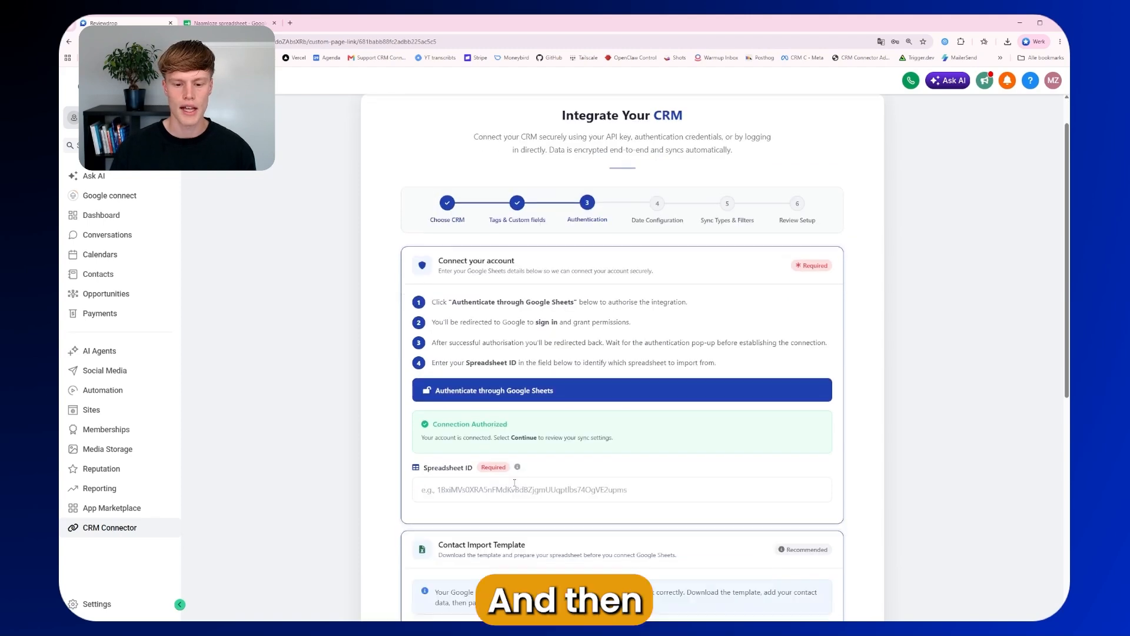
scroll(524, 465, up, 2)
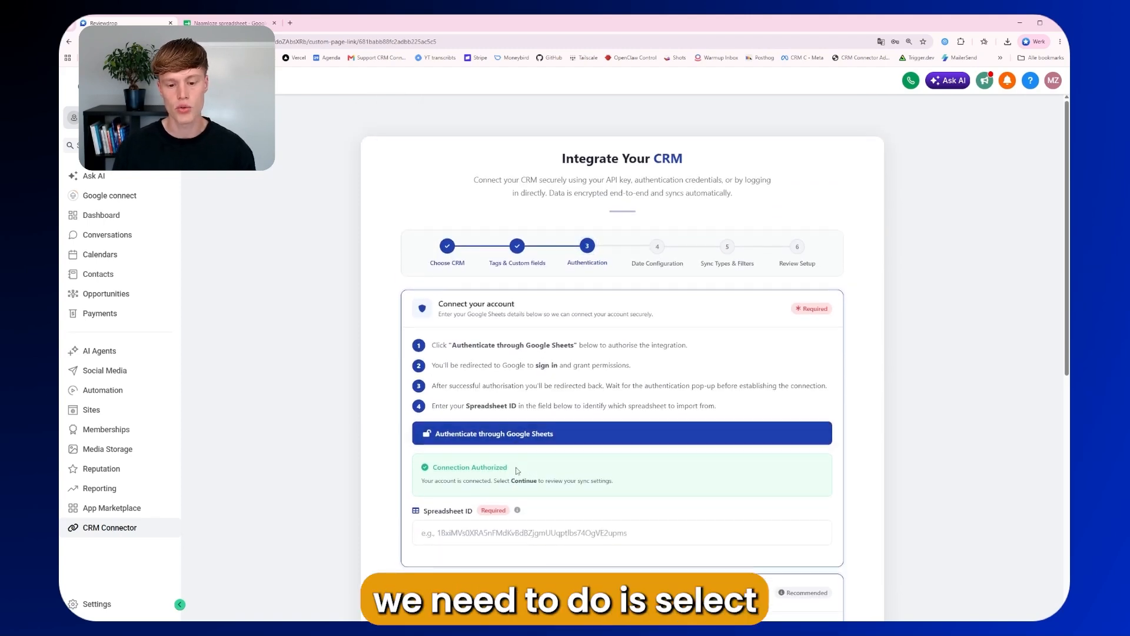
scroll(460, 479, down, 1)
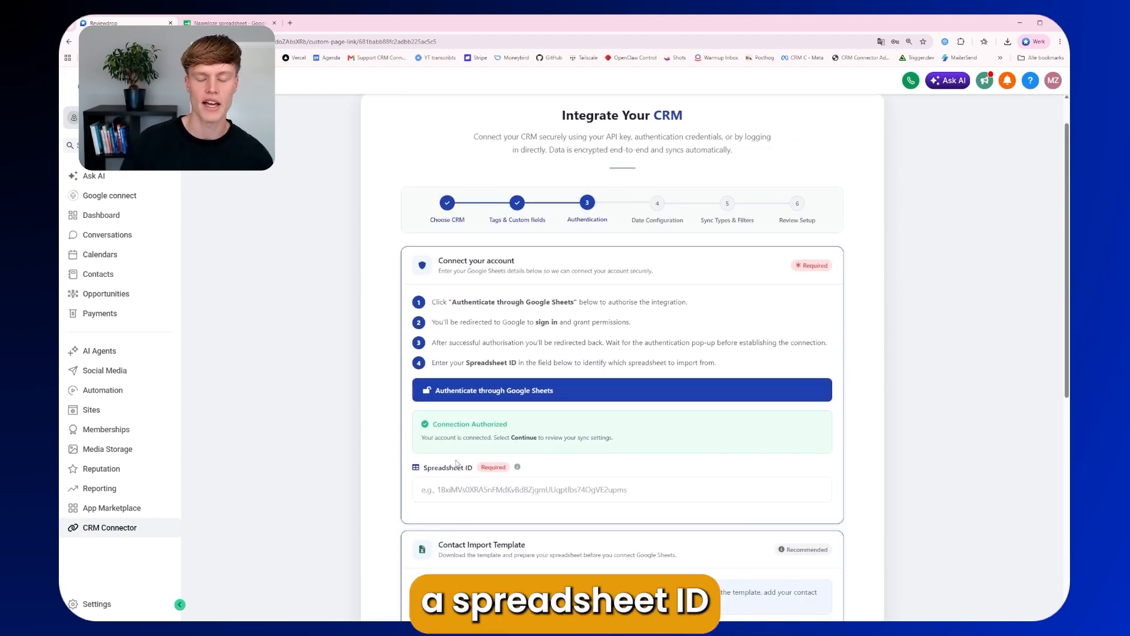
scroll(465, 459, up, 1)
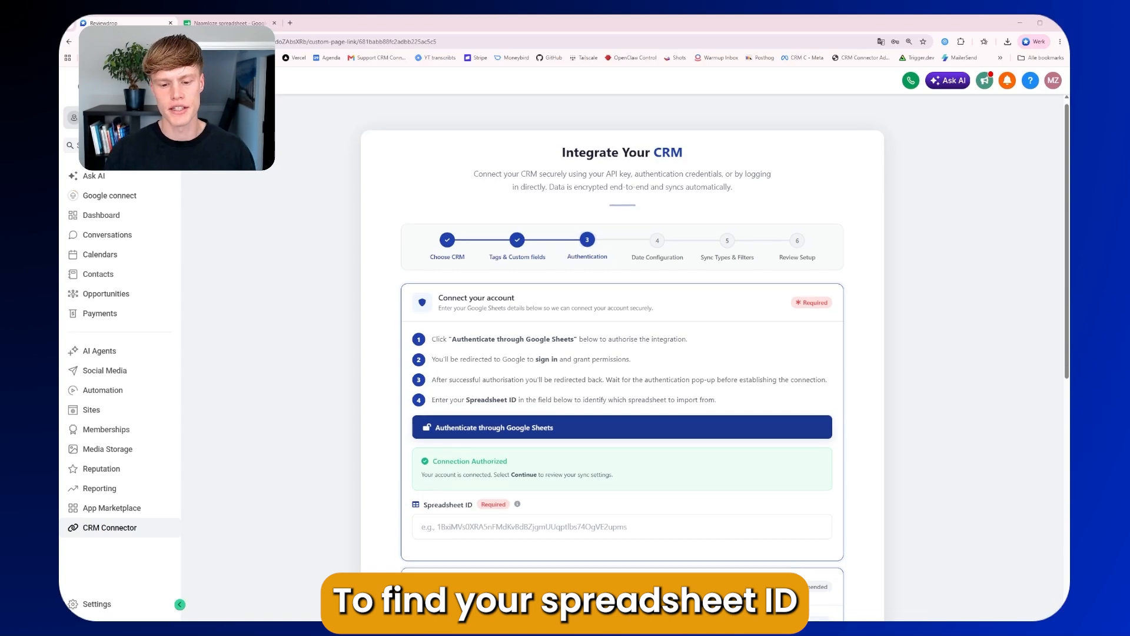
scroll(517, 423, down, 2)
mouse_move(518, 423)
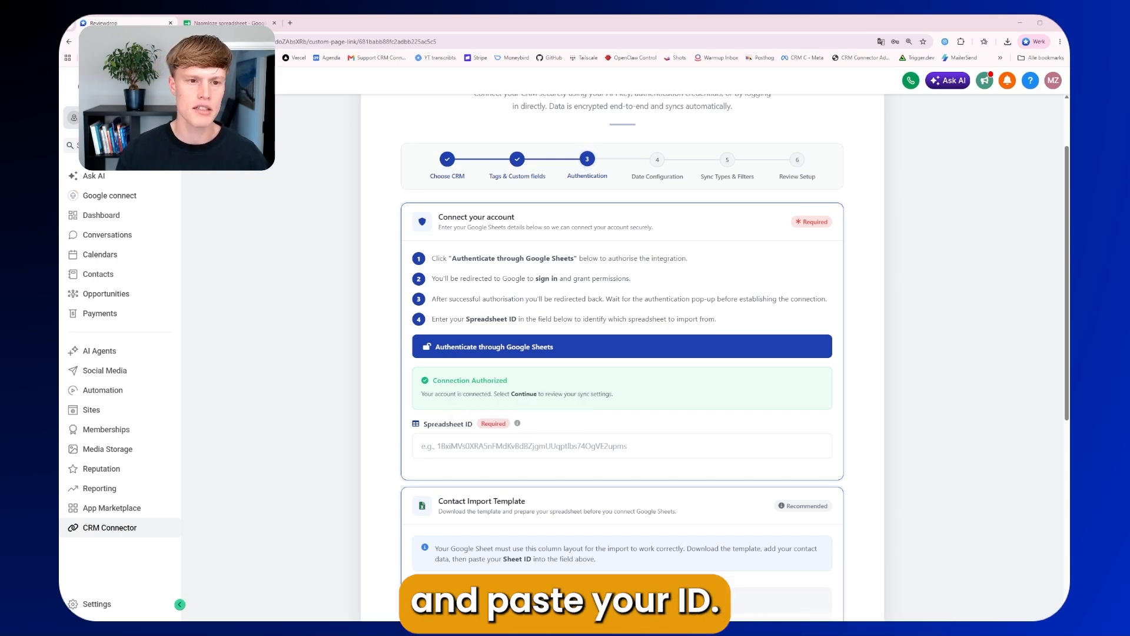
click(230, 24)
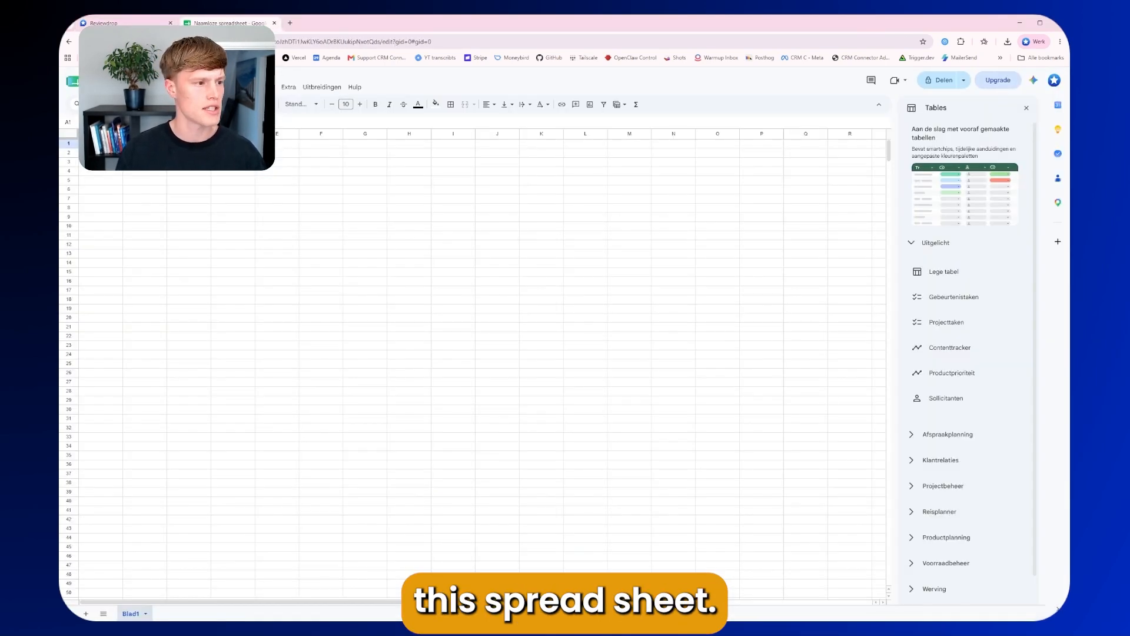
drag(405, 42, 261, 42)
key(ctrl+c)
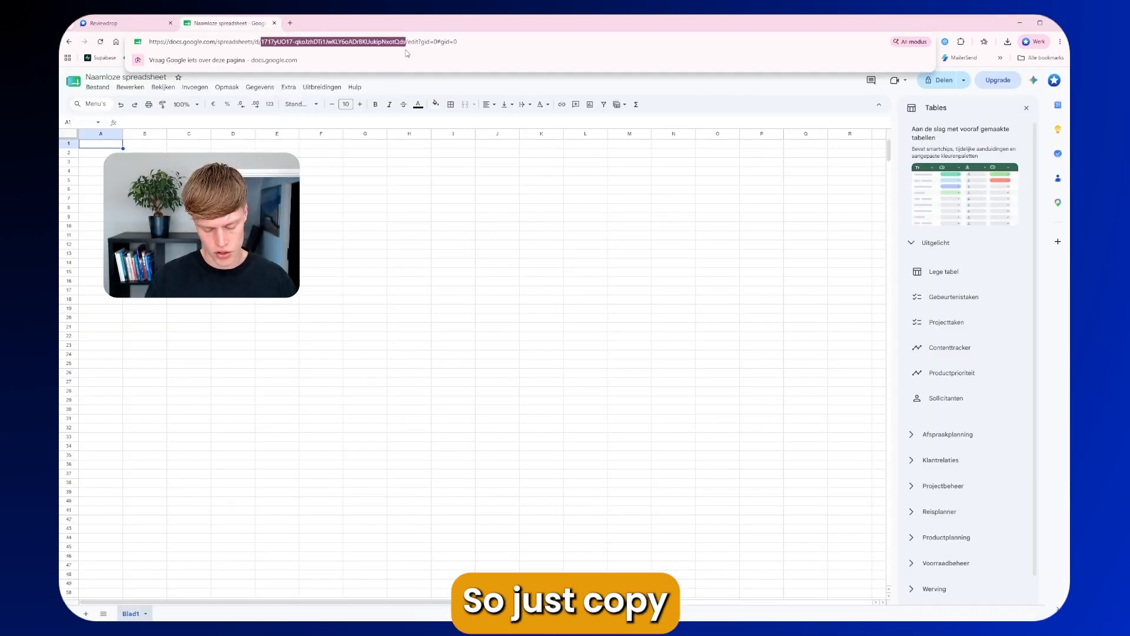
click(126, 22)
click(495, 446)
key(ctrl+v)
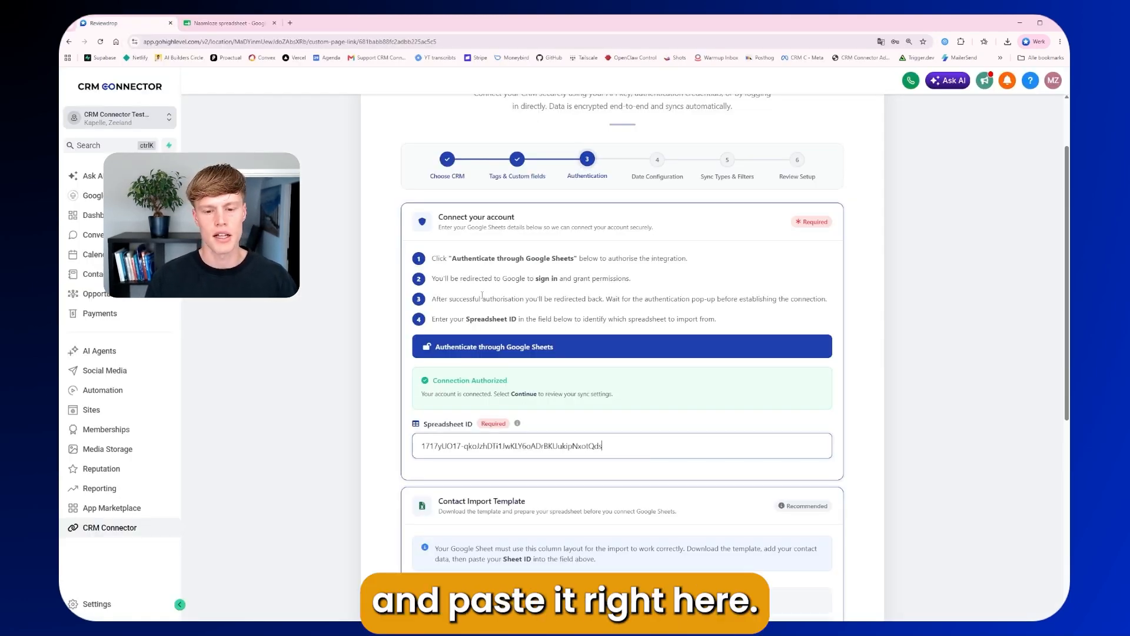
Download the contact import template (.xlsx) and import it into the blank Google spreadsheet, replacing the existing spreadsheet.
scroll(482, 295, down, 6)
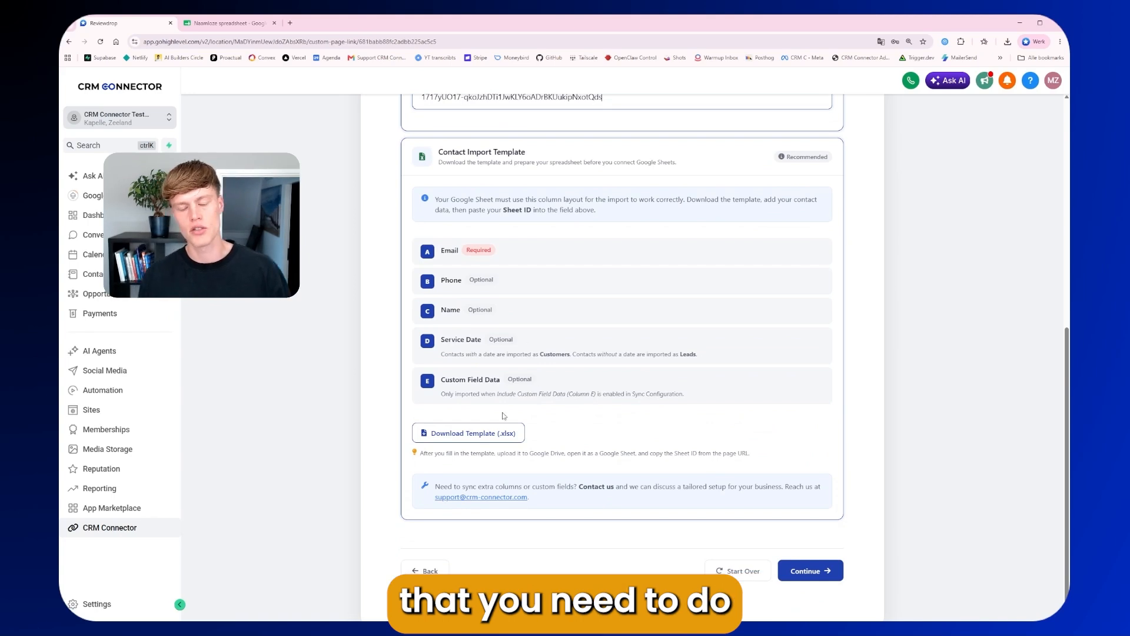
click(462, 442)
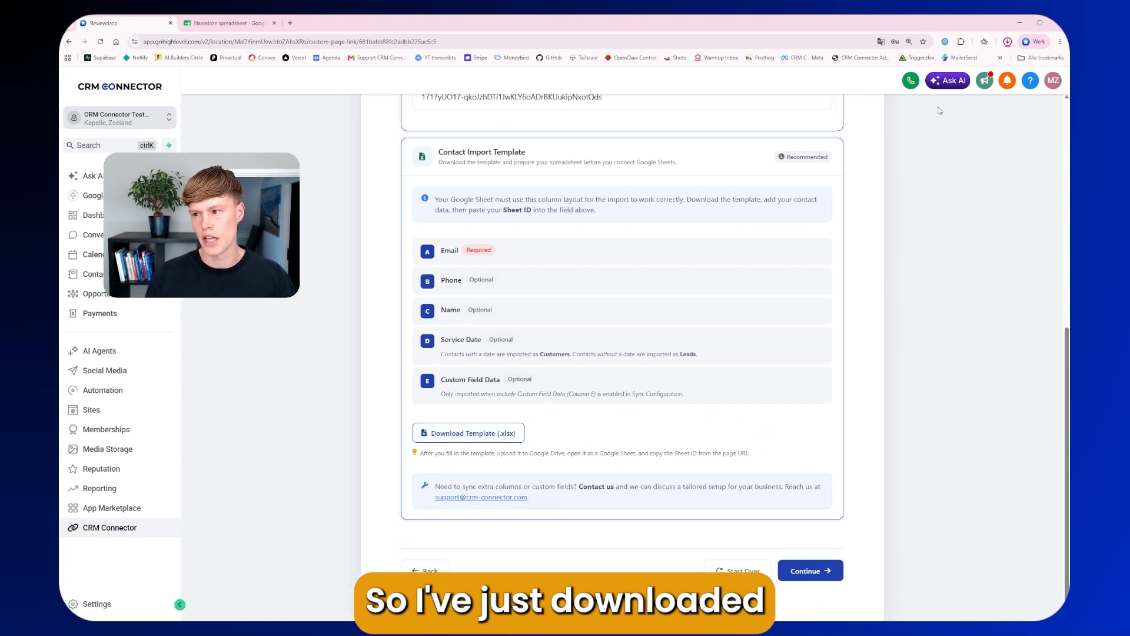
click(228, 23)
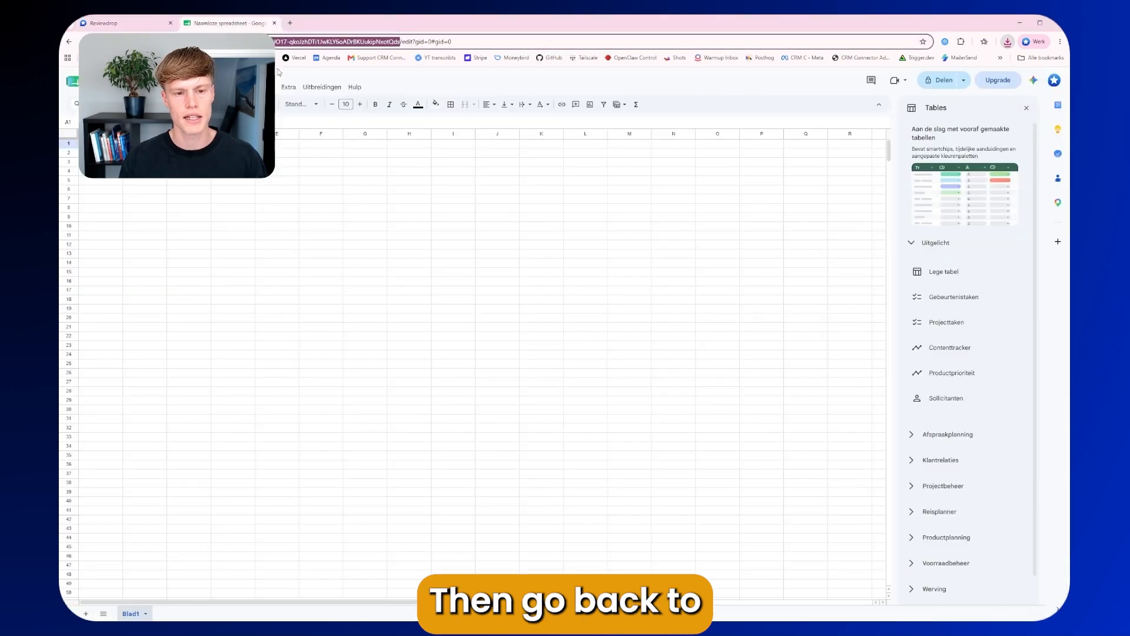
click(250, 247)
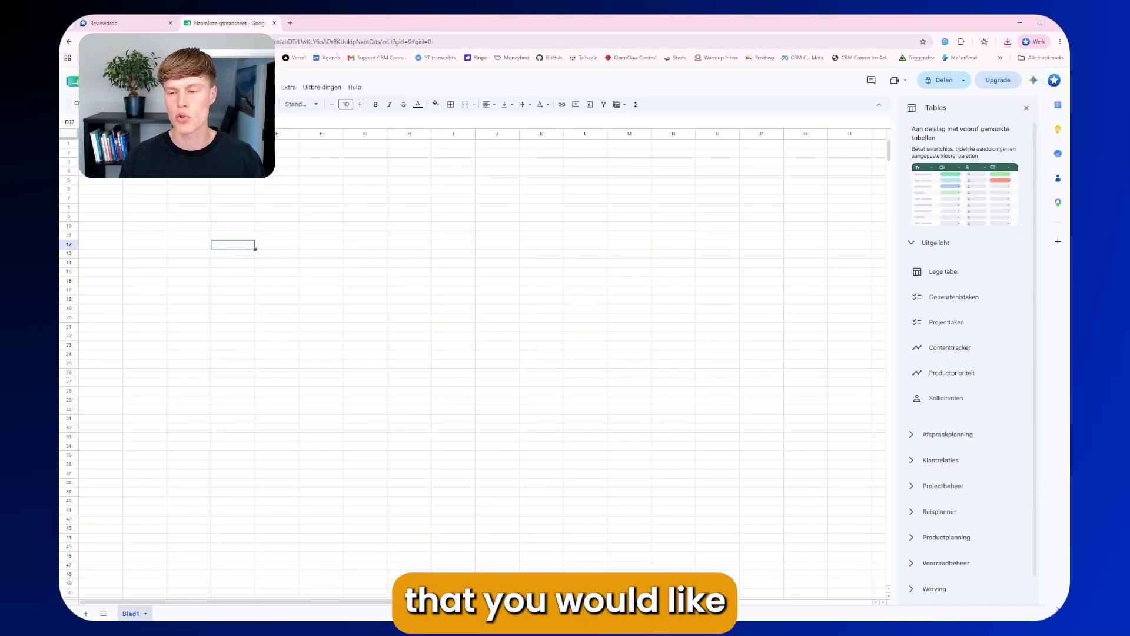
click(96, 87)
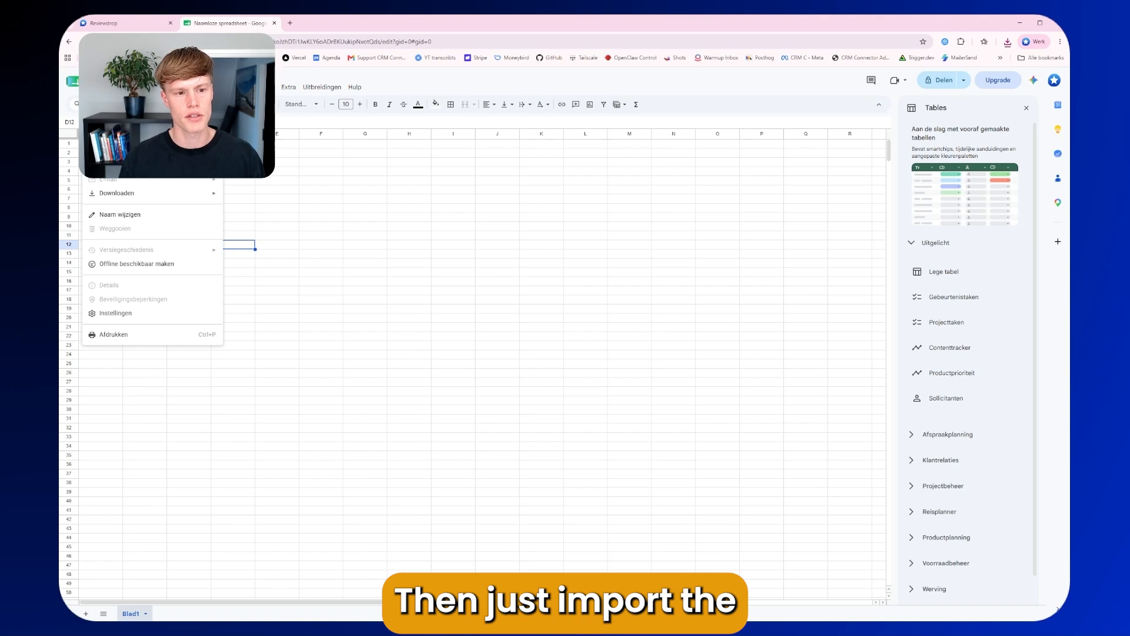
click(117, 129)
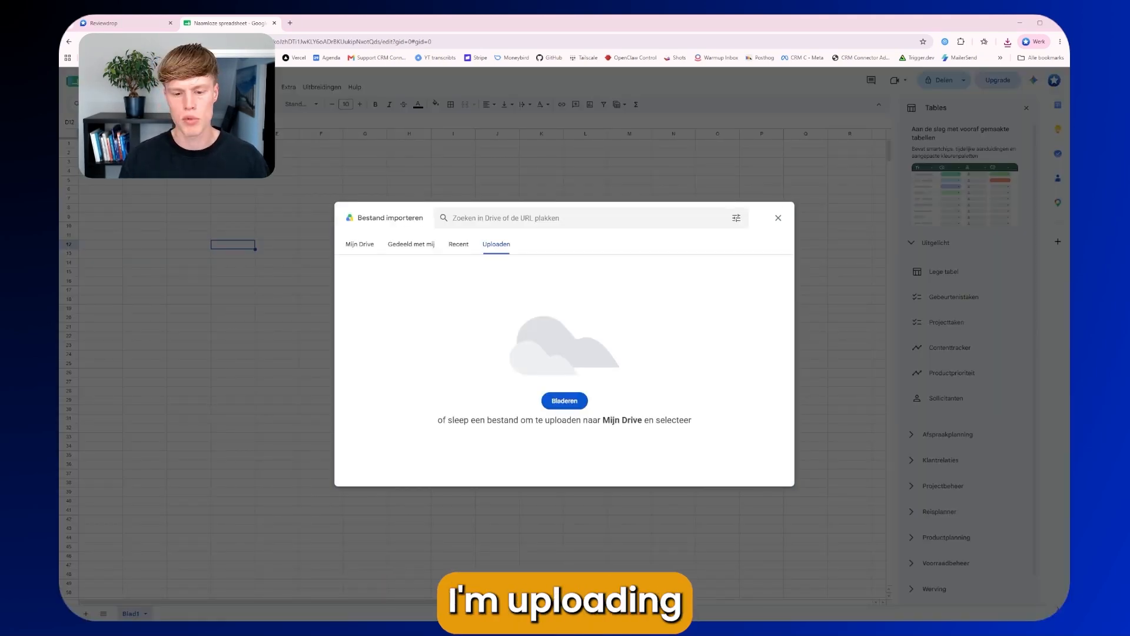
drag(1007, 43, 601, 370)
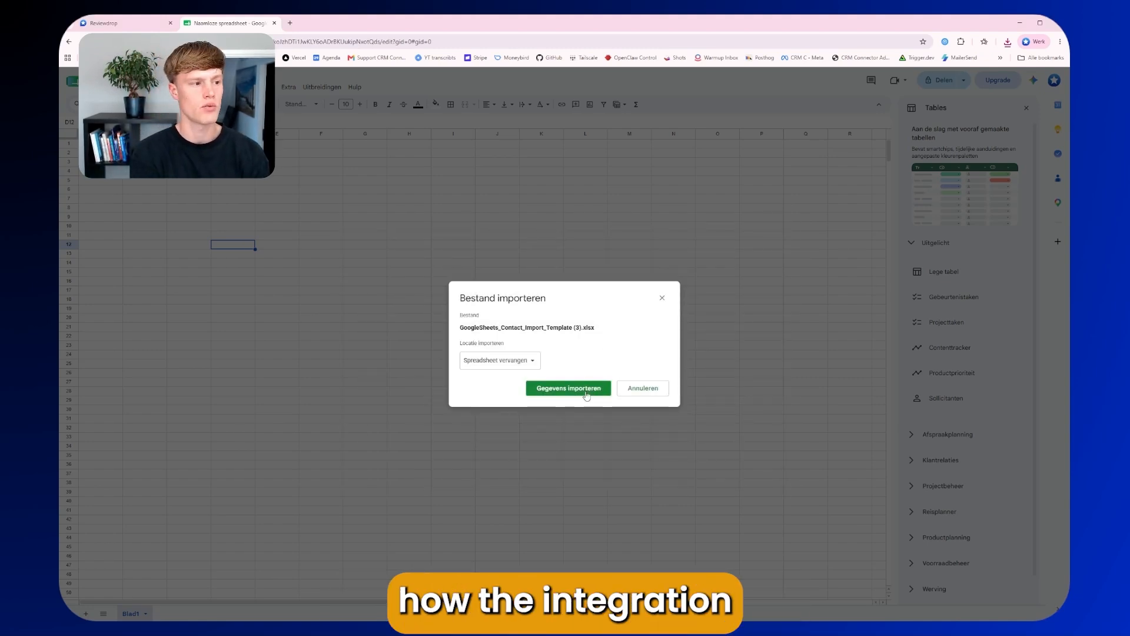
click(568, 388)
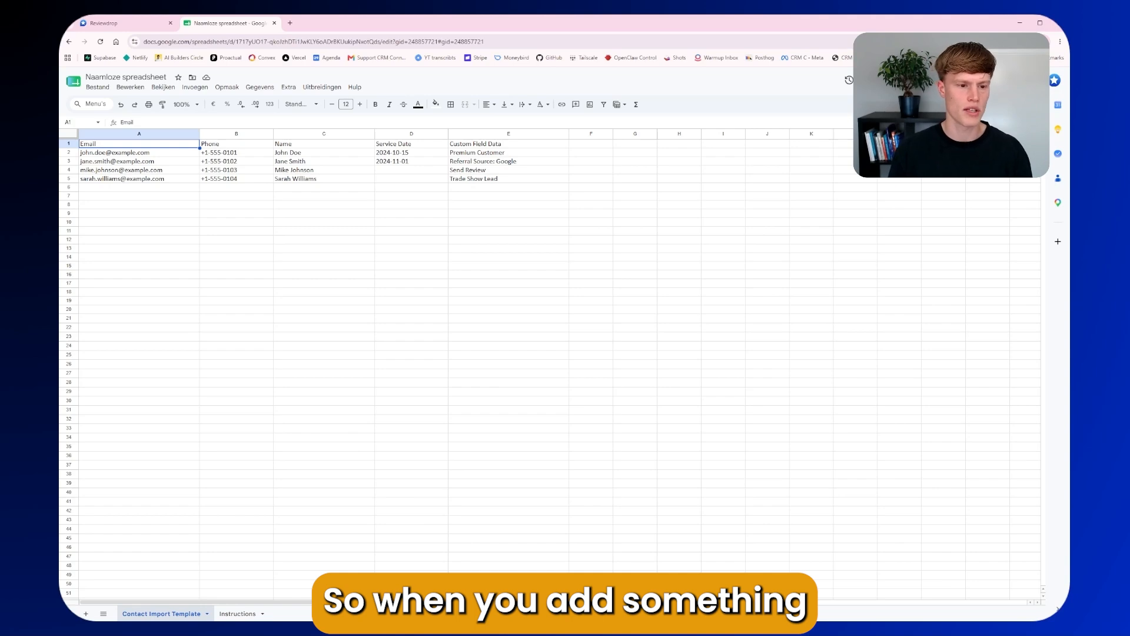
click(92, 188)
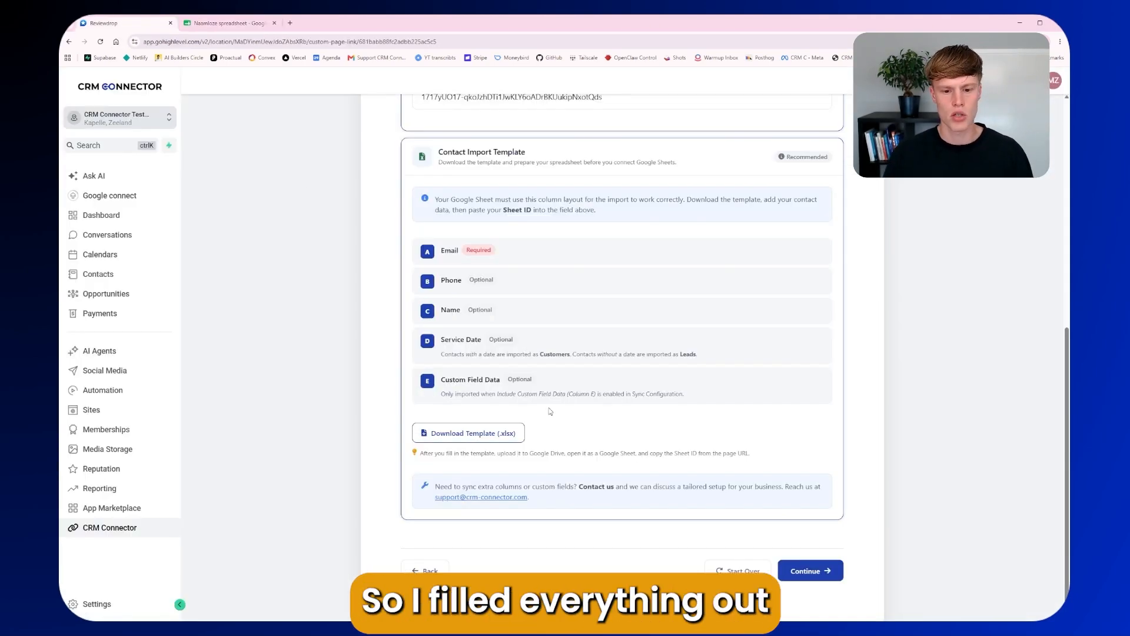
Check the connected account, Spreadsheet ID and template sections, and continue to the date configuration.
scroll(460, 303, up, 4)
scroll(460, 303, up, 4)
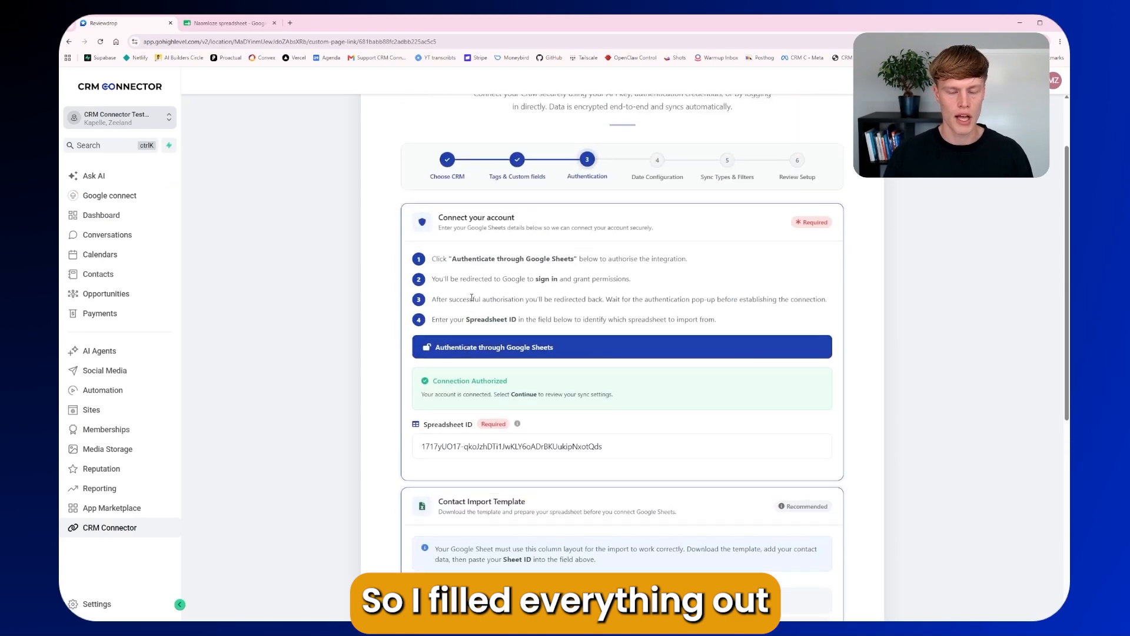
scroll(515, 406, down, 10)
scroll(515, 406, up, 4)
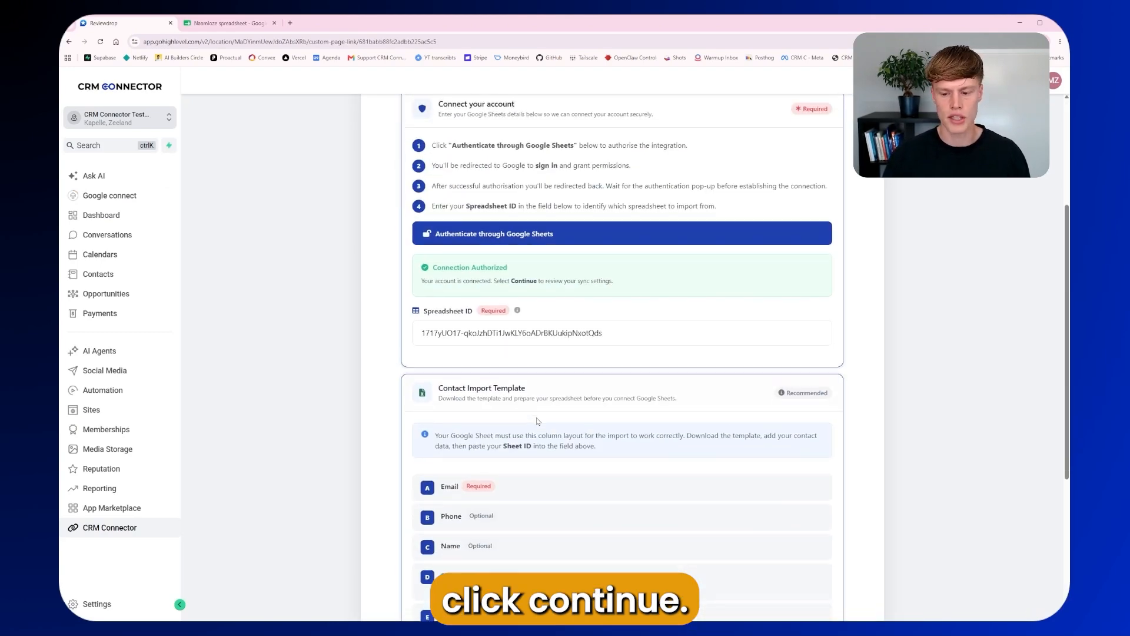
scroll(536, 418, down, 4)
click(811, 550)
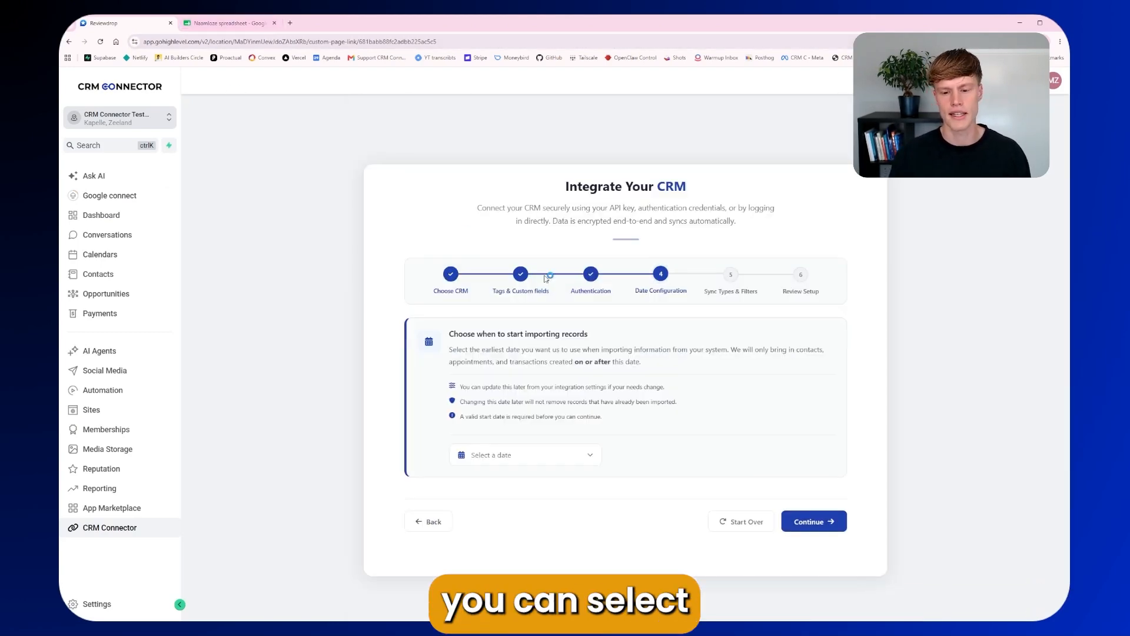
Set the record import start date with the Last 6 months preset and continue to the sync types and filters.
click(550, 457)
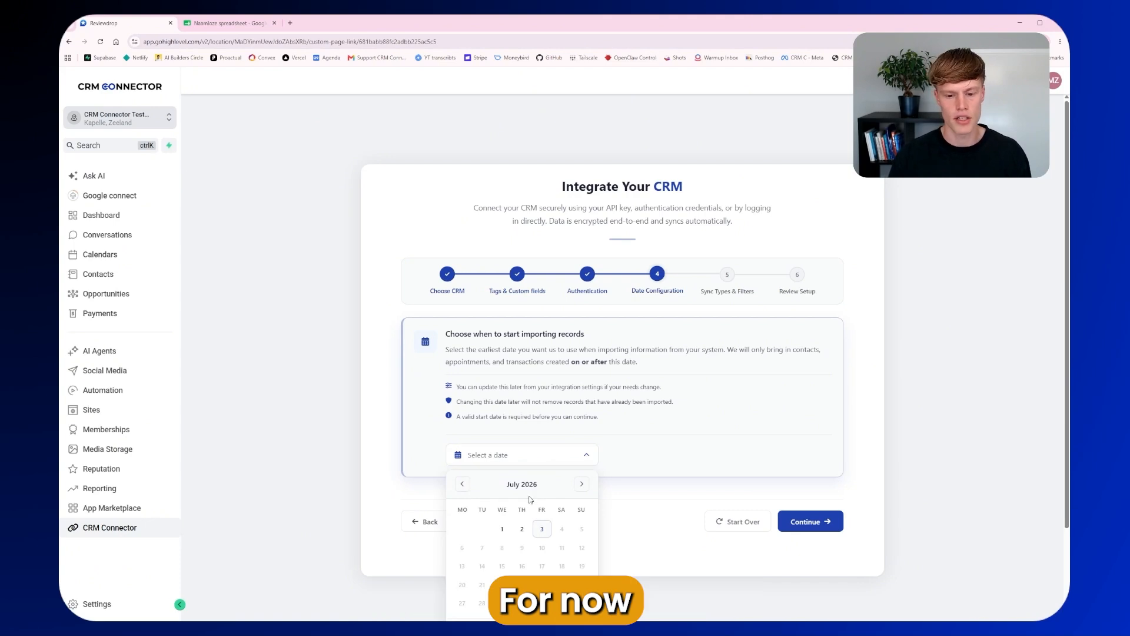
scroll(530, 501, down, 2)
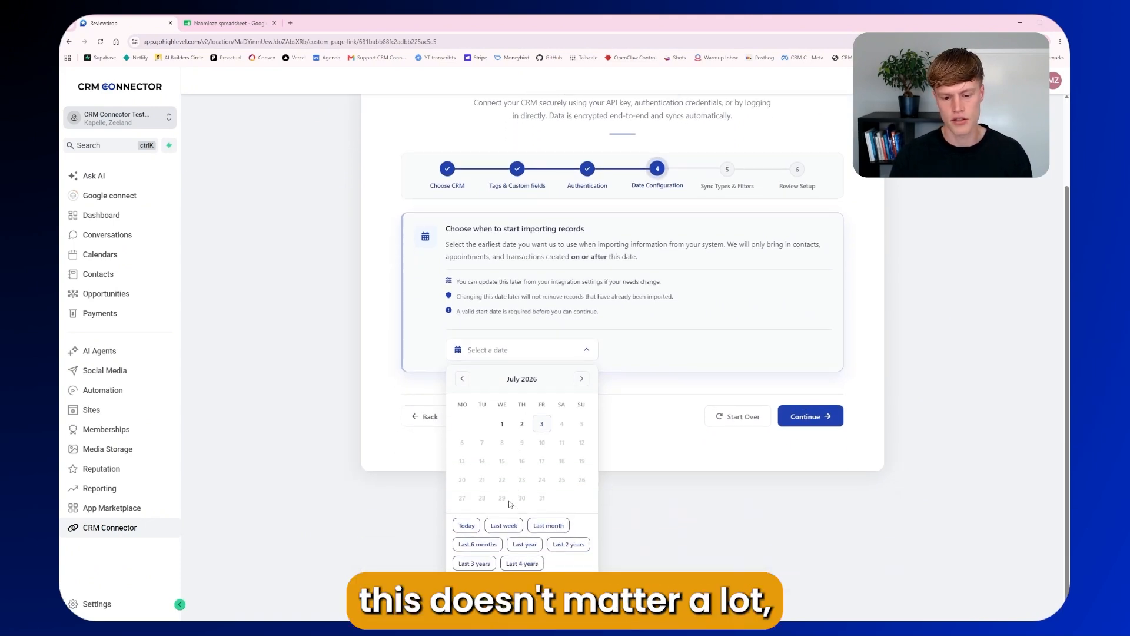
click(482, 545)
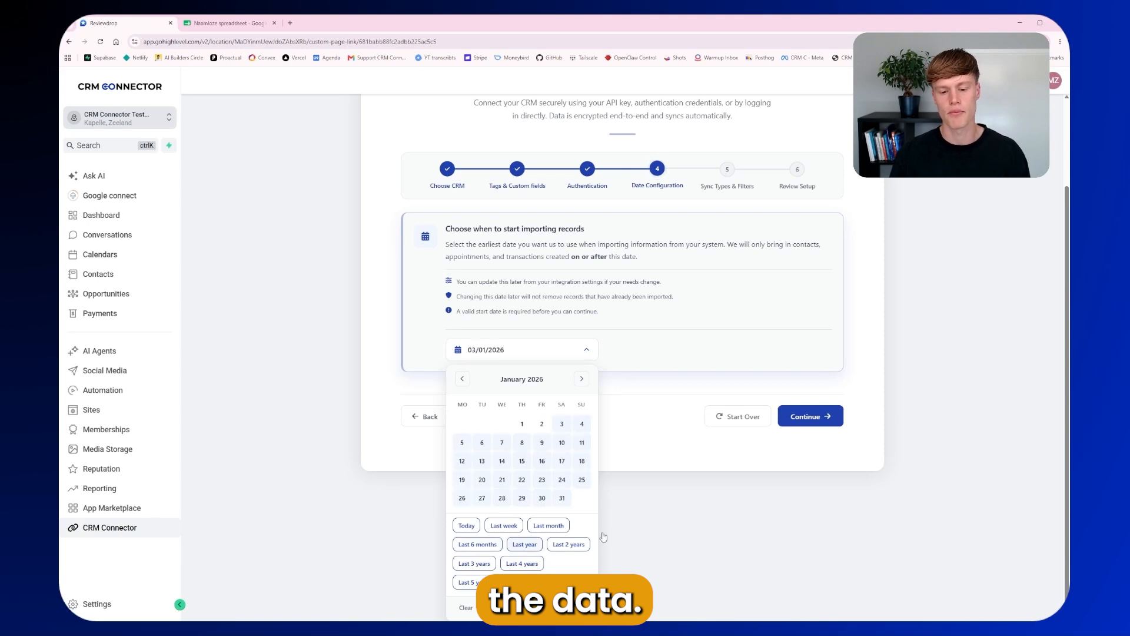
click(631, 463)
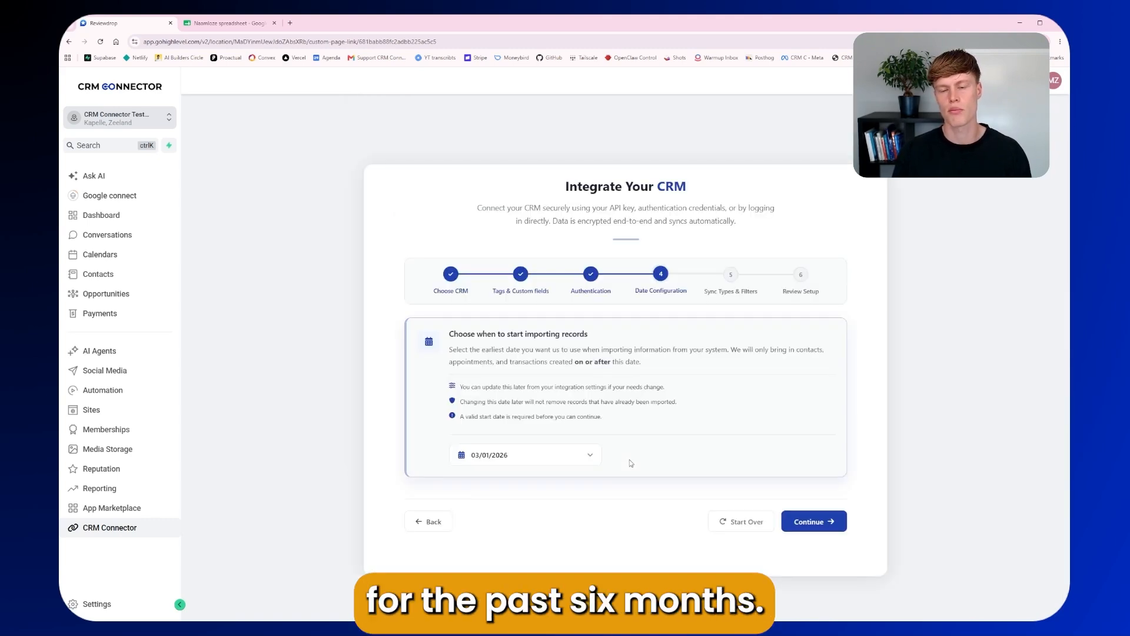
click(811, 520)
scroll(530, 353, down, 1)
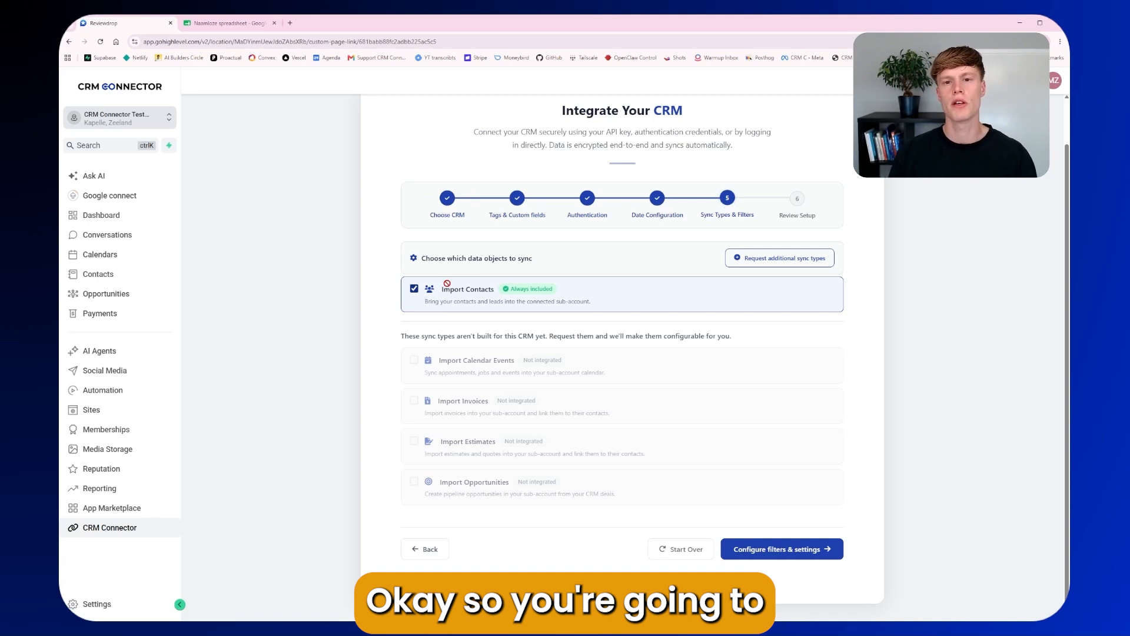
Keep contact import as the sync type, enable the completed services, leads and custom field data (Column E) filters, and continue to the review.
click(775, 556)
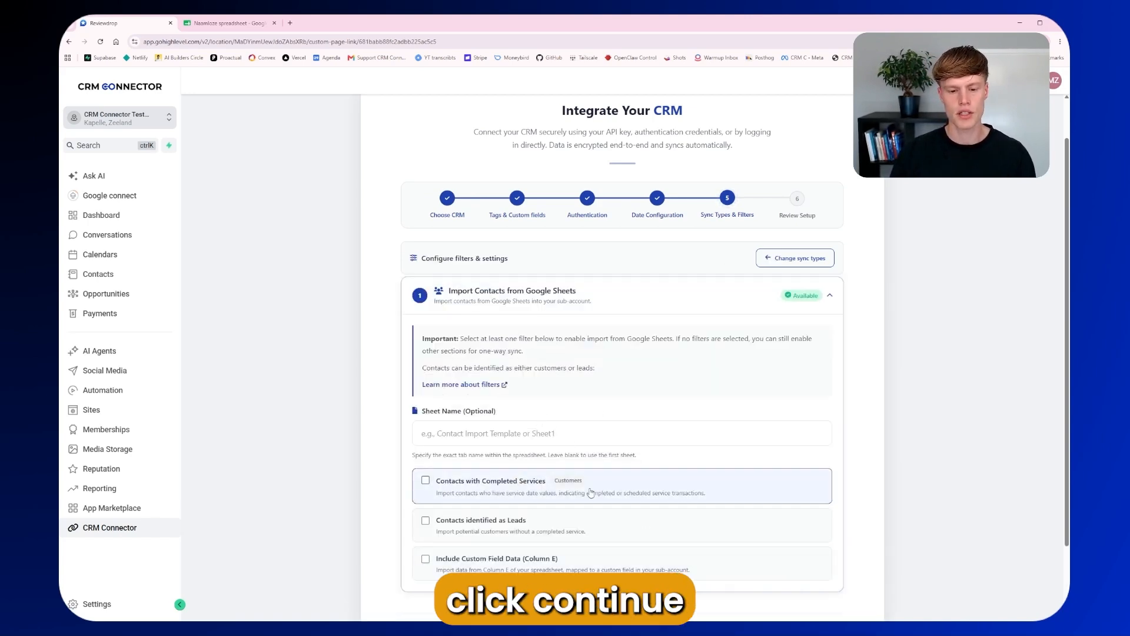
click(446, 494)
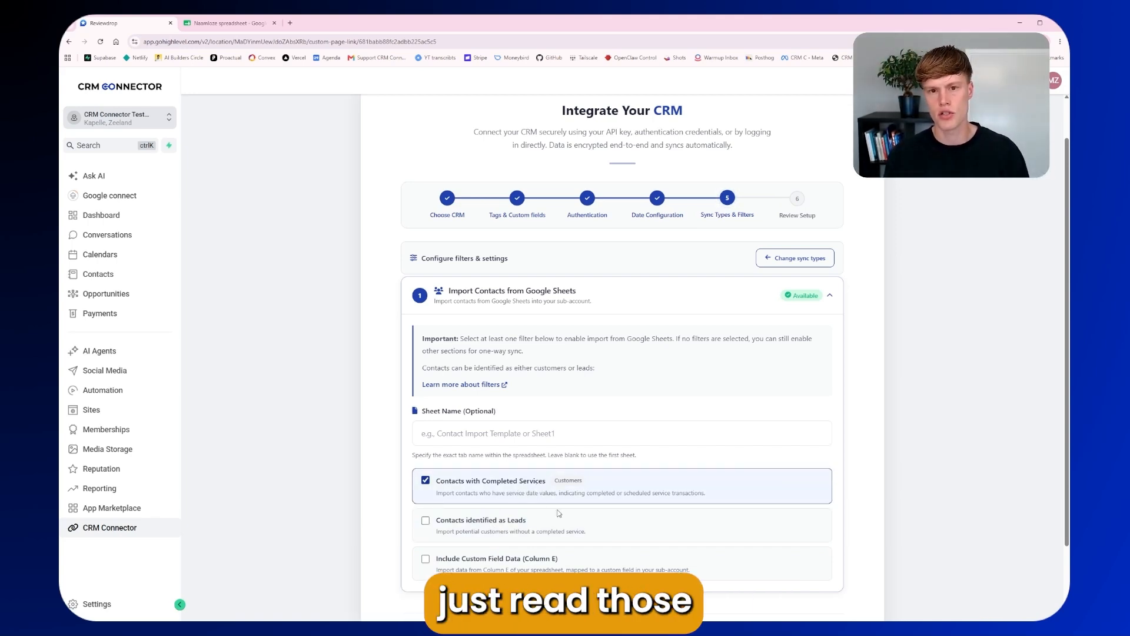
scroll(680, 569, down, 2)
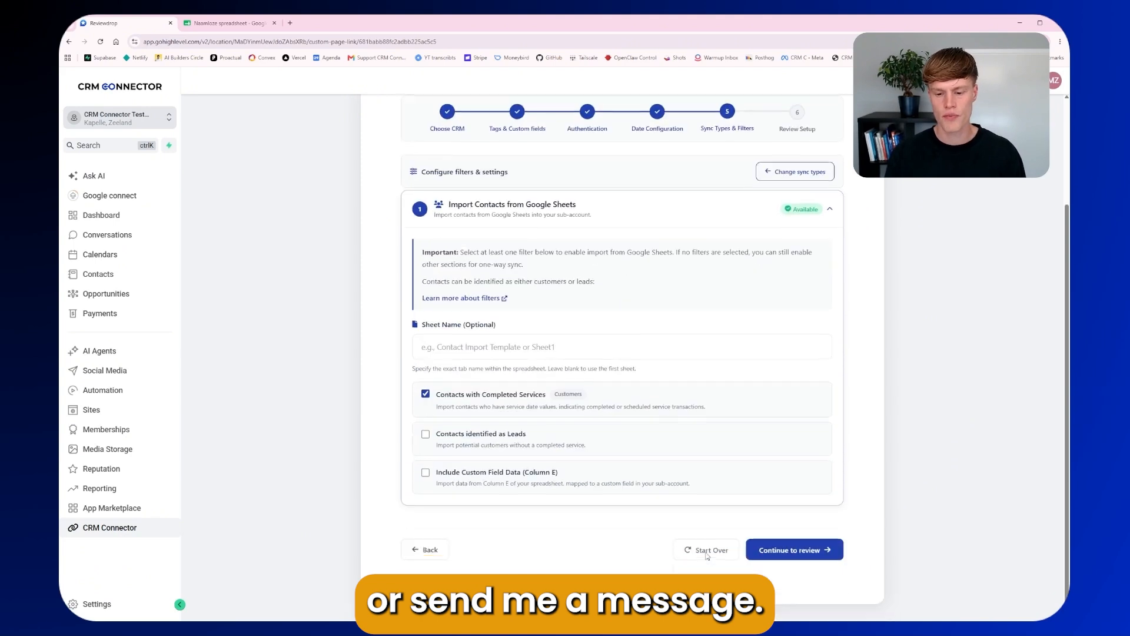
click(425, 433)
click(425, 471)
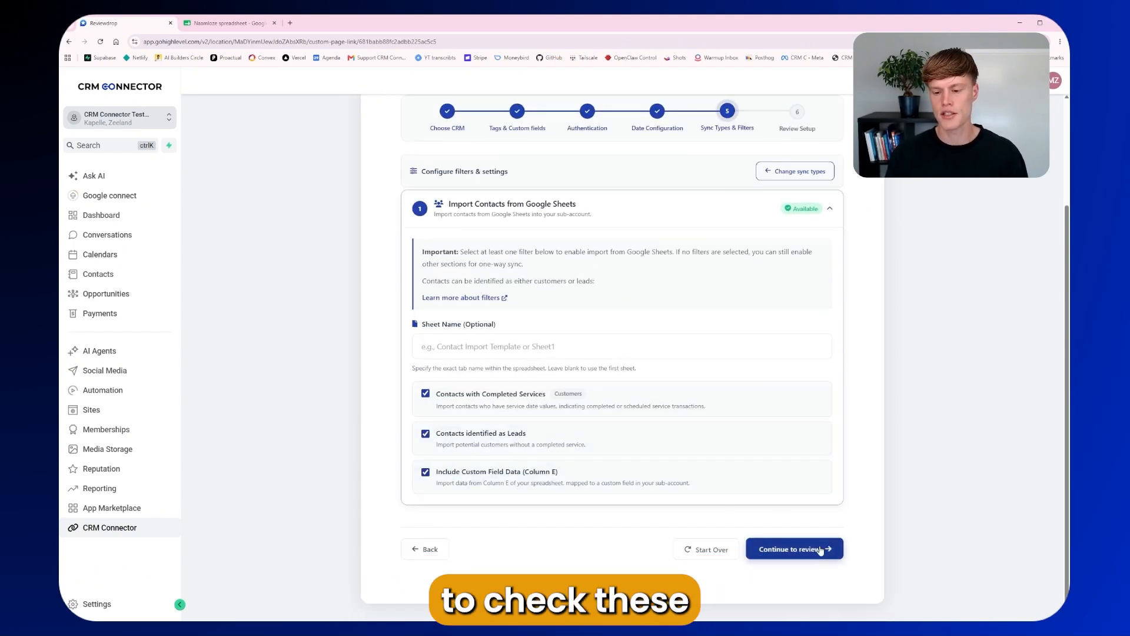
click(792, 549)
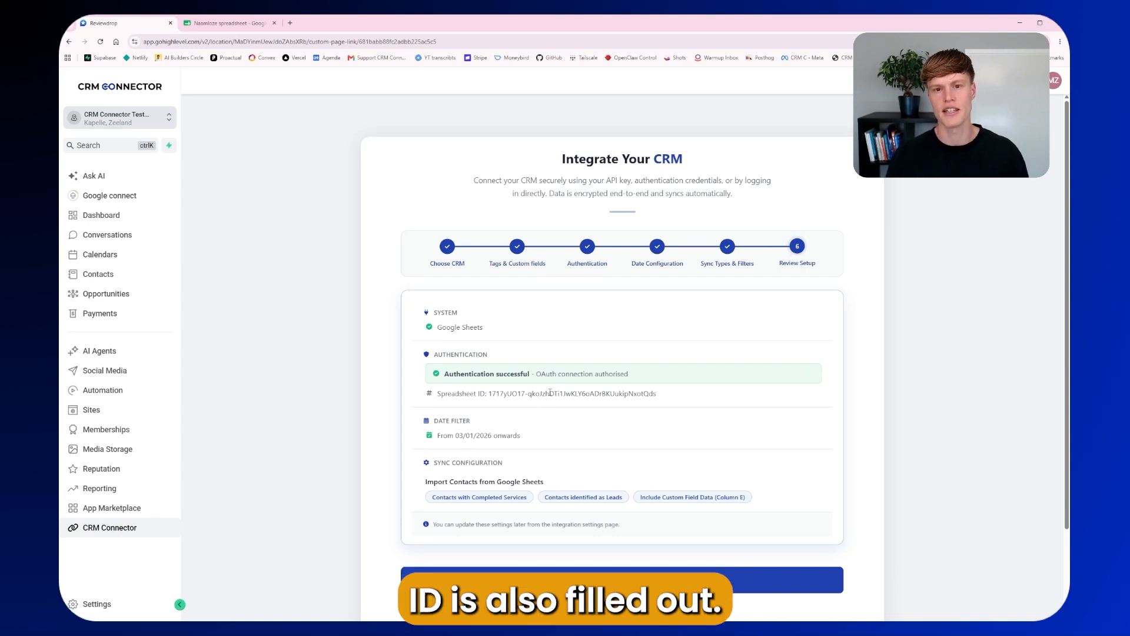
Review the setup summary, connect the Google Sheets system and dismiss the connection status message.
scroll(577, 471, down, 2)
scroll(594, 506, up, 1)
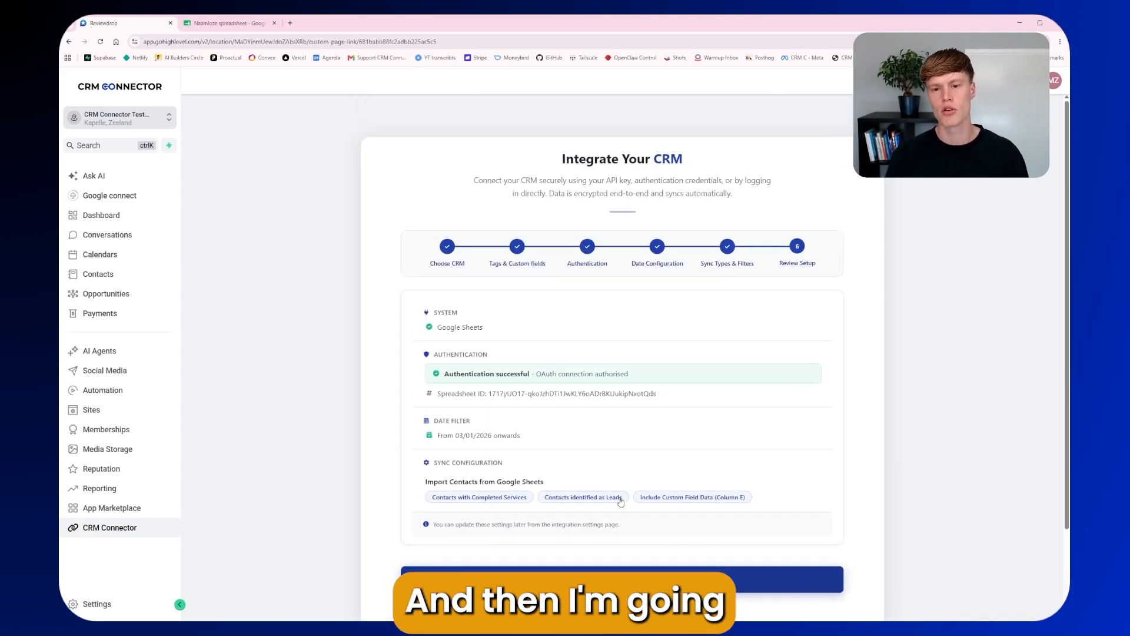
click(612, 528)
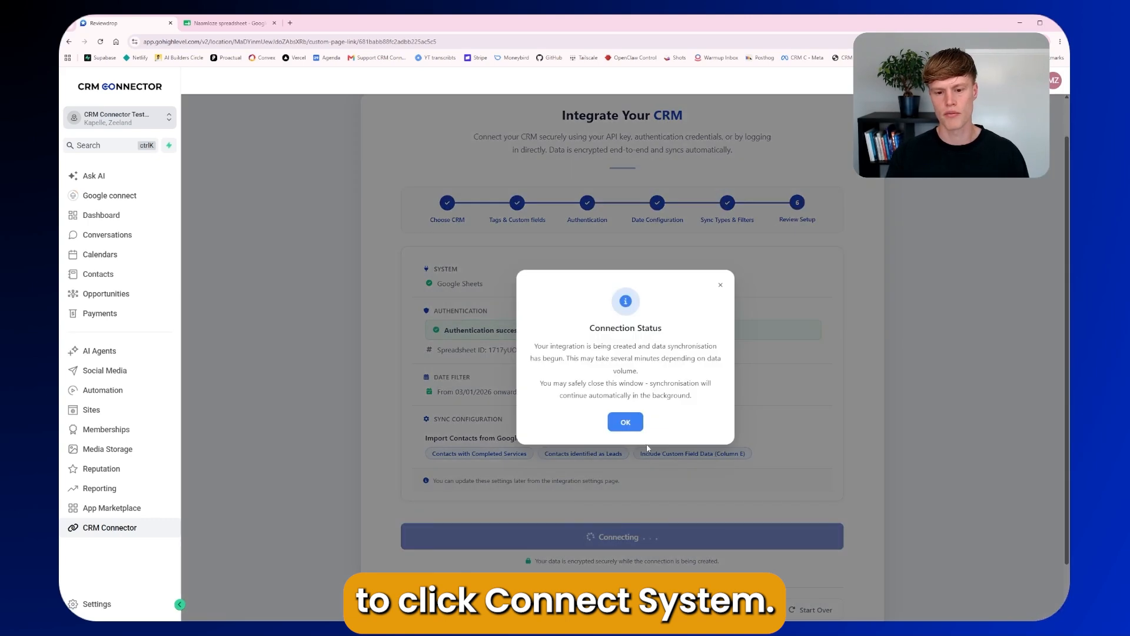
click(627, 423)
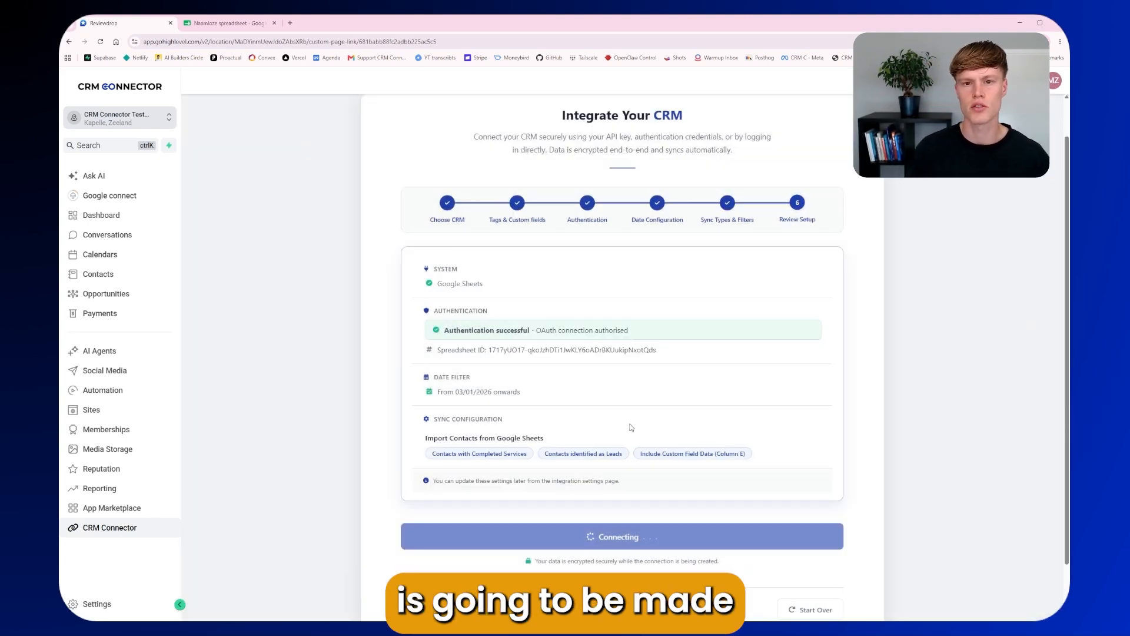